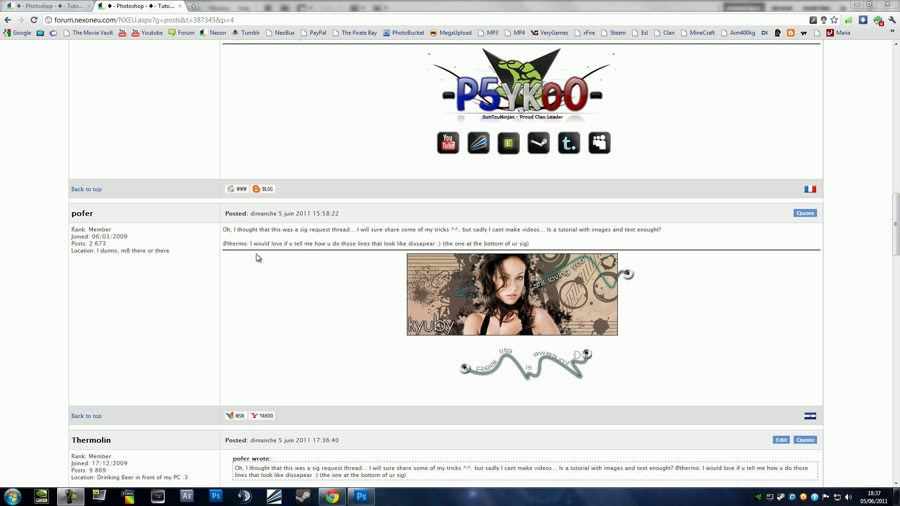
drag(249, 244, 577, 242)
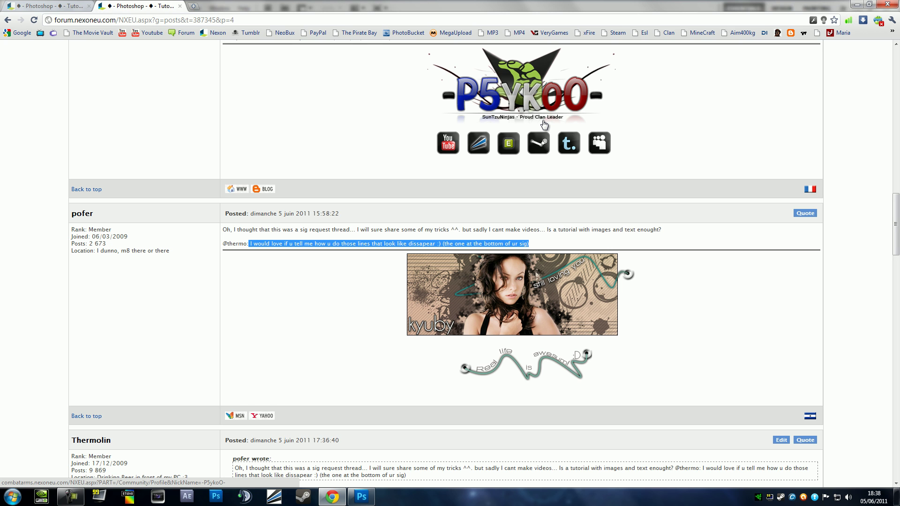
- In Photoshop, create a 600×150 px document and convert its Background into Layer 0
click(334, 163)
click(373, 496)
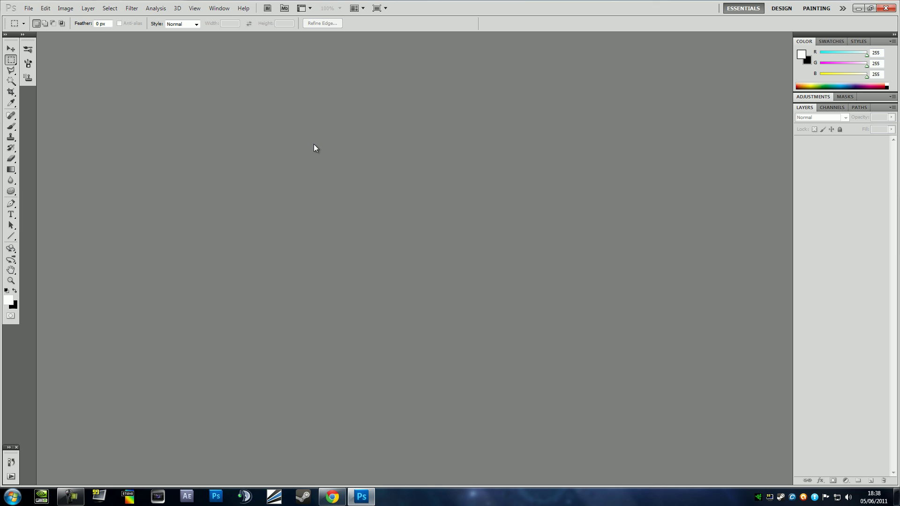
click(28, 8)
click(43, 16)
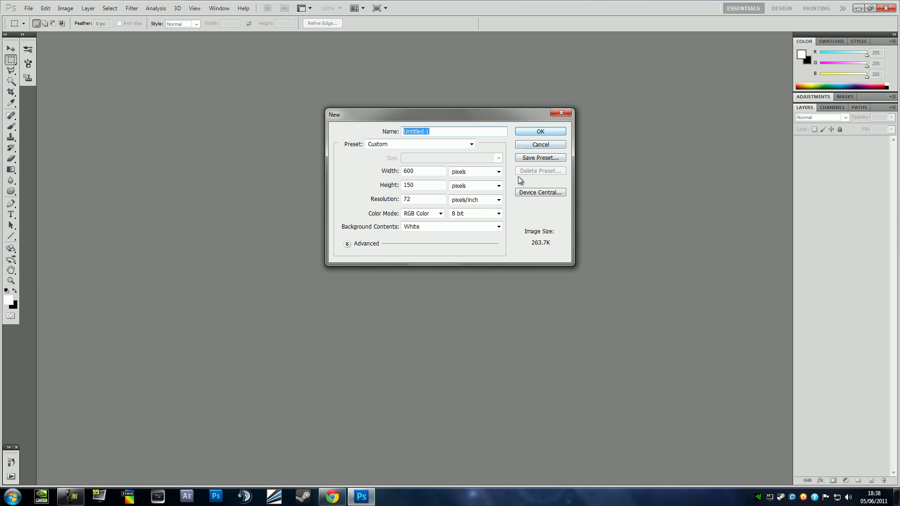
click(557, 132)
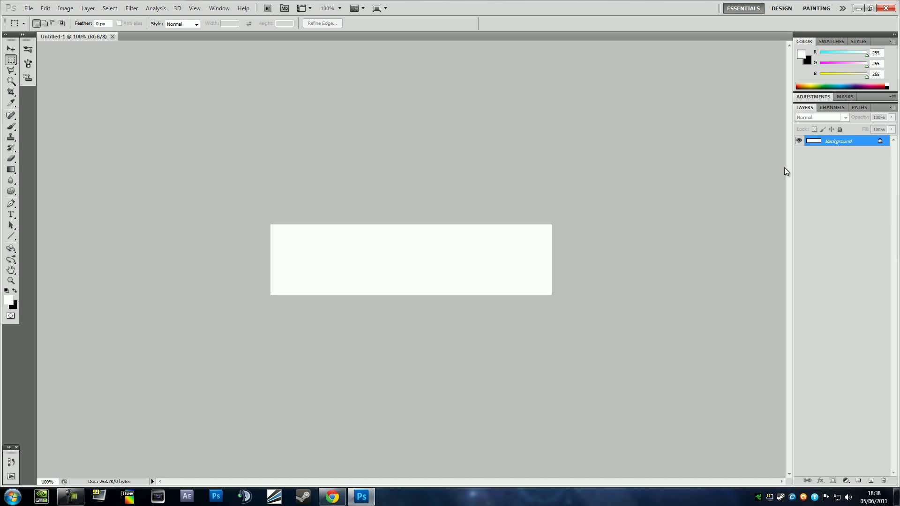
double_click(854, 141)
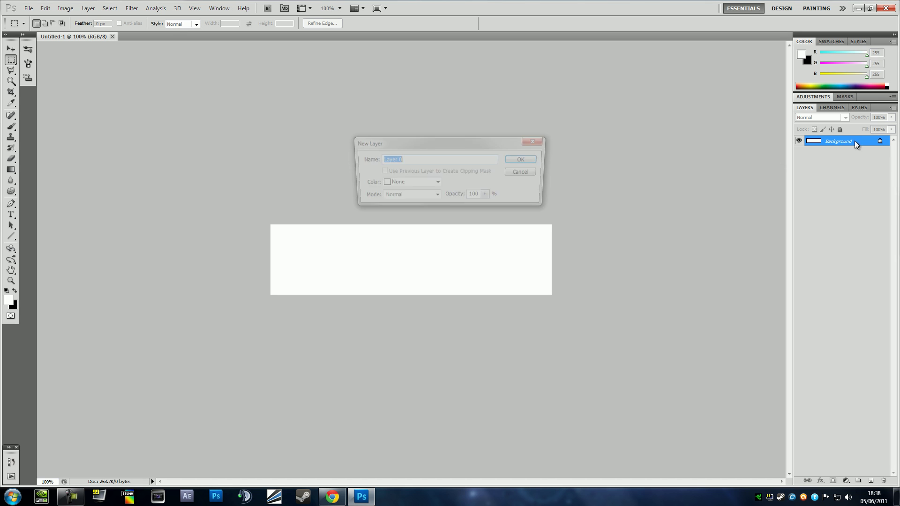
click(519, 160)
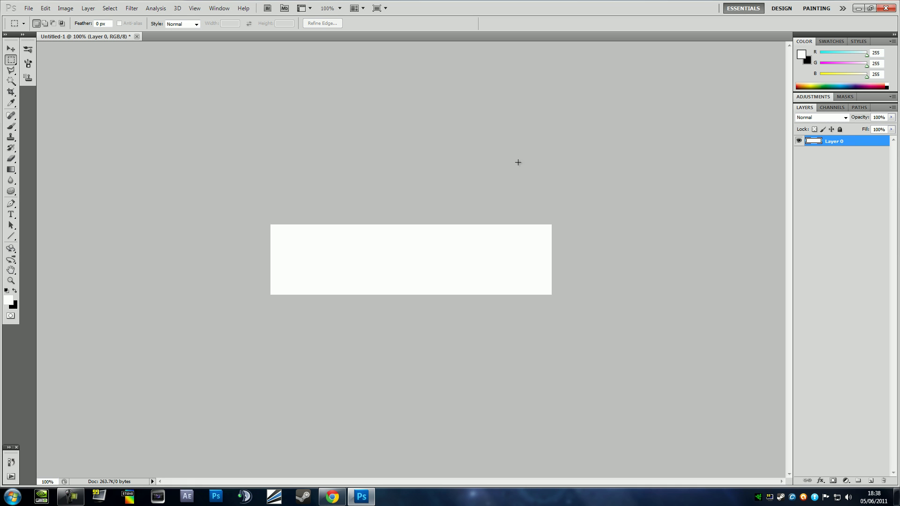
- Add a new empty Layer 1 above Layer 0 and zoom in on the canvas
click(868, 482)
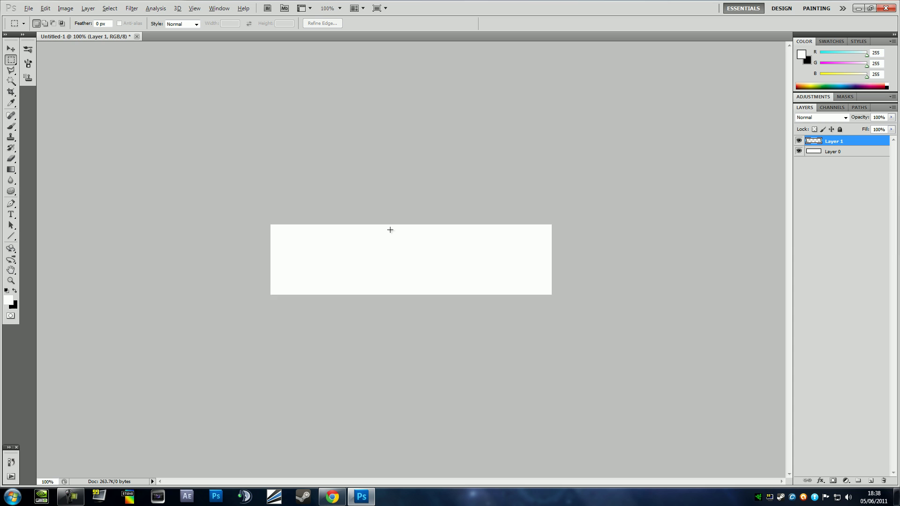
scroll(390, 230, up, 4)
key(alt)
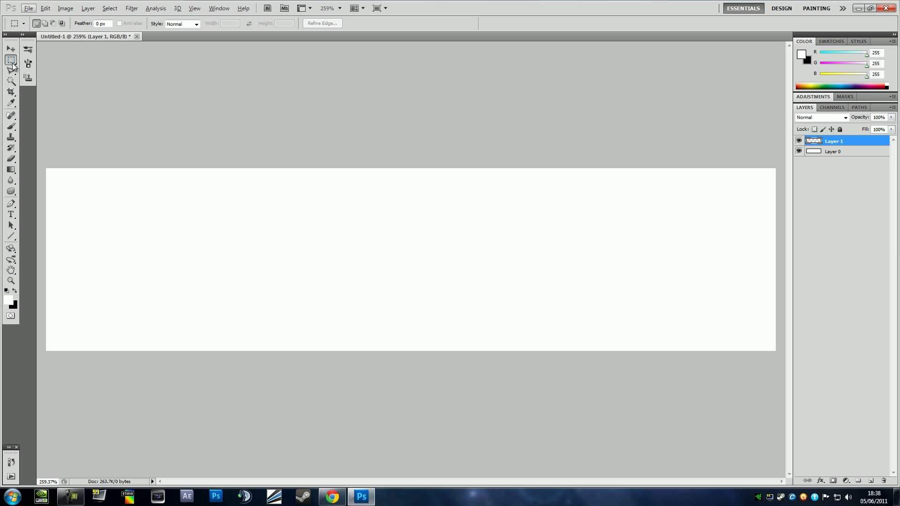
- Draw a one-pixel-high rectangular marquee strip across the left half of the canvas
click(11, 60)
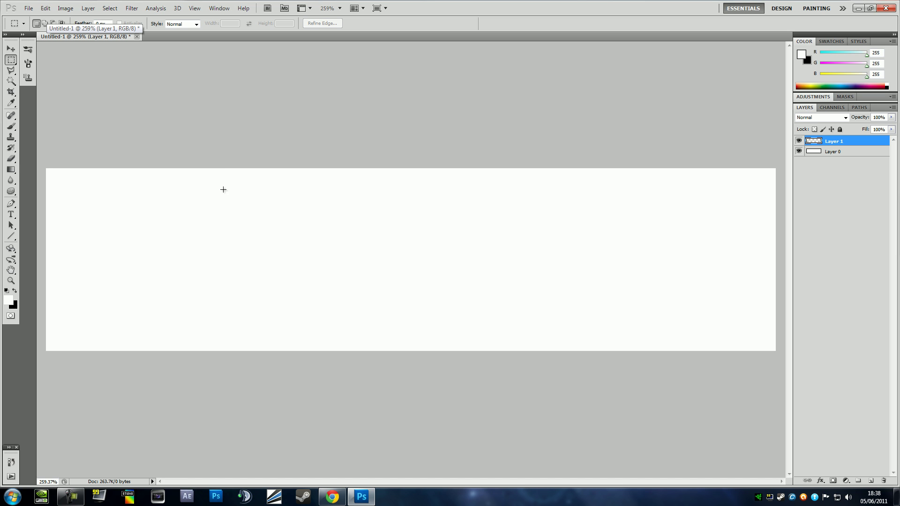
drag(159, 242, 332, 246)
drag(359, 244, 360, 244)
scroll(350, 246, up, 3)
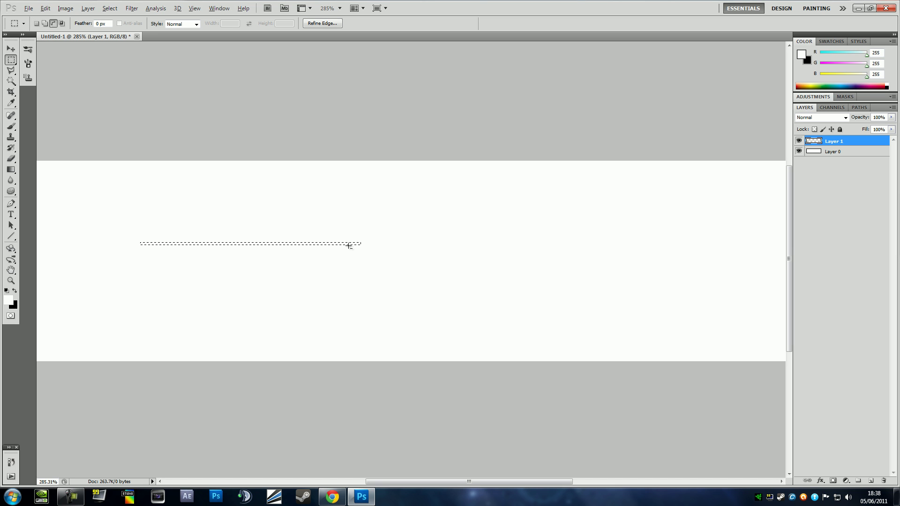
click(94, 238)
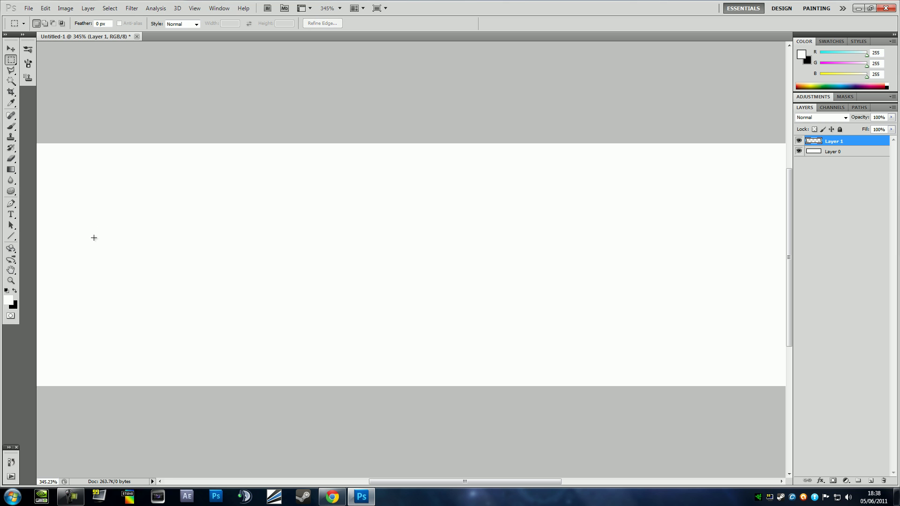
drag(352, 234, 388, 237)
- Pick the black-to-transparent preset for the Gradient tool
key(g)
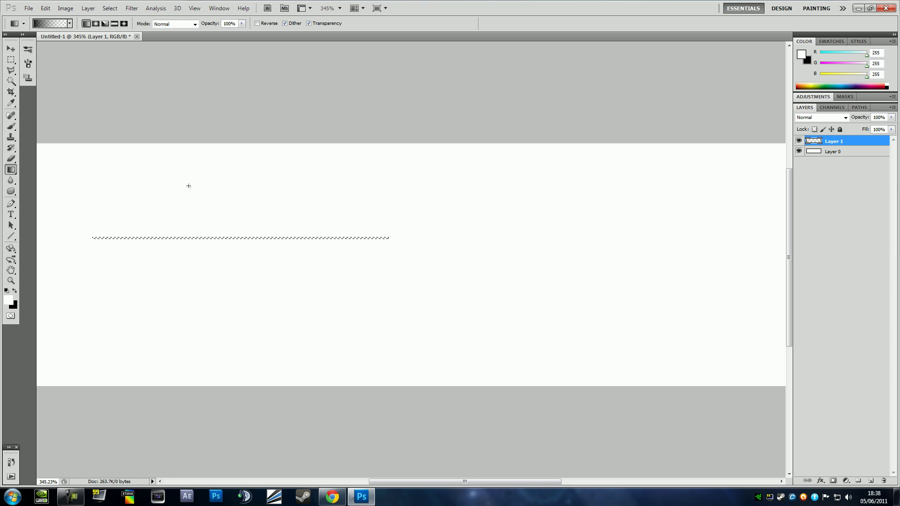
click(51, 23)
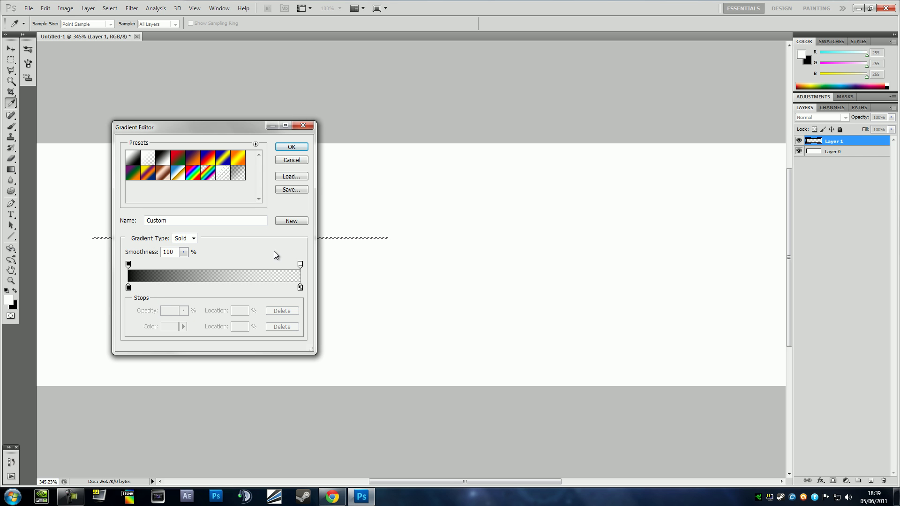
click(291, 146)
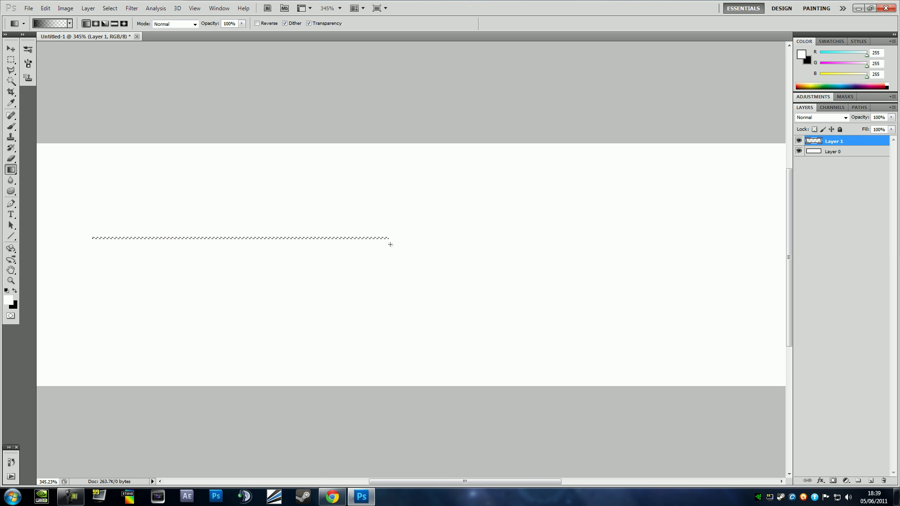
- Fill the strip black on the right fading left, deselect, and view at 100%
drag(383, 243, 52, 278)
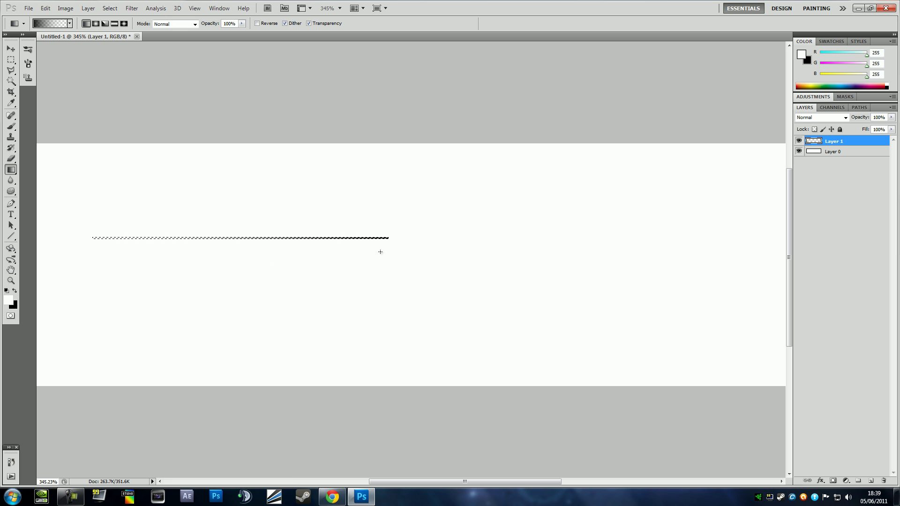
key(ctrl+d)
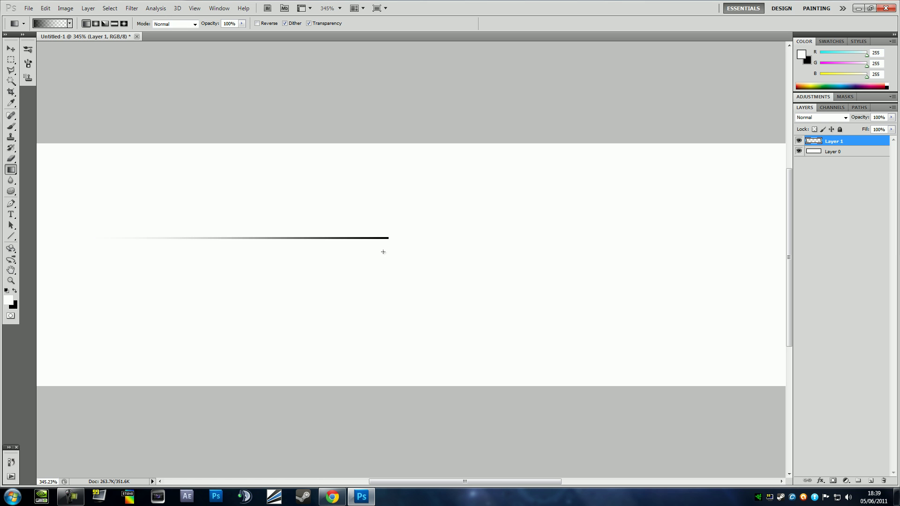
click(339, 8)
click(353, 40)
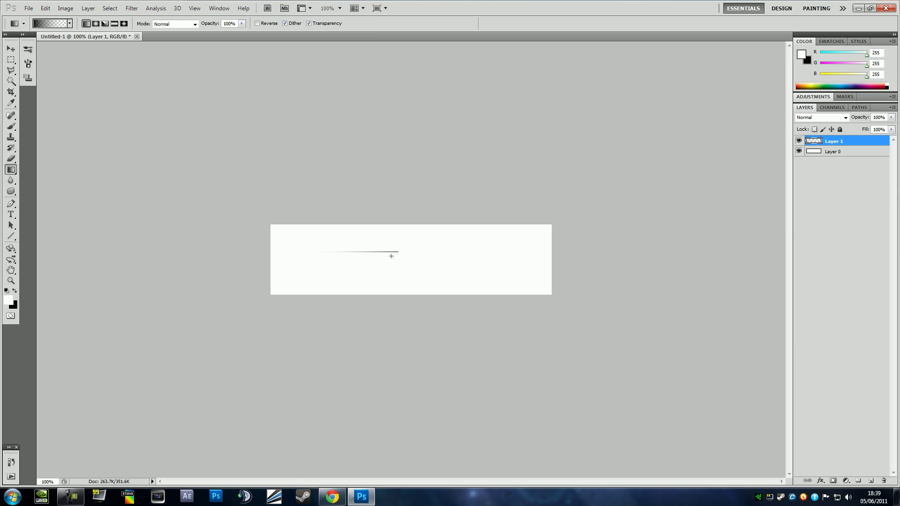
- Return to the Nexon EU forum thread in Chrome
click(332, 496)
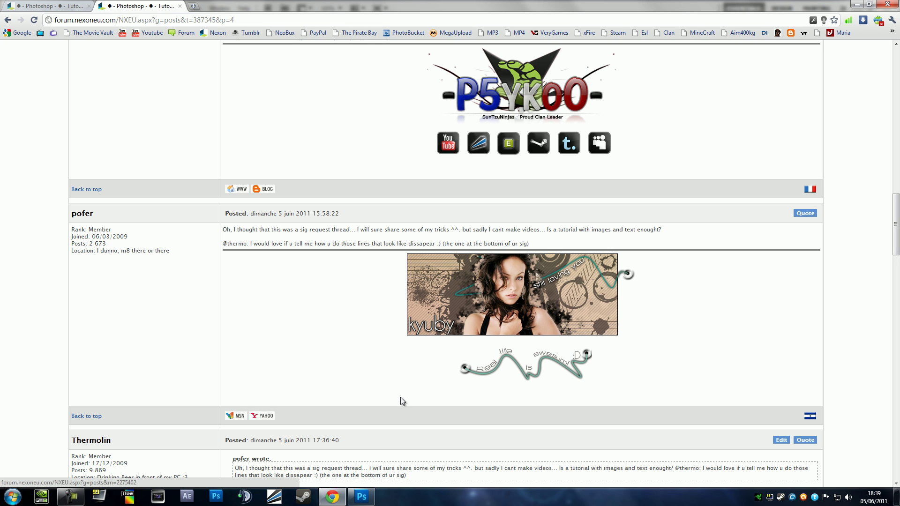
- Back in Photoshop, duplicate Layer 1 as 'Layer 1 copy'
click(361, 496)
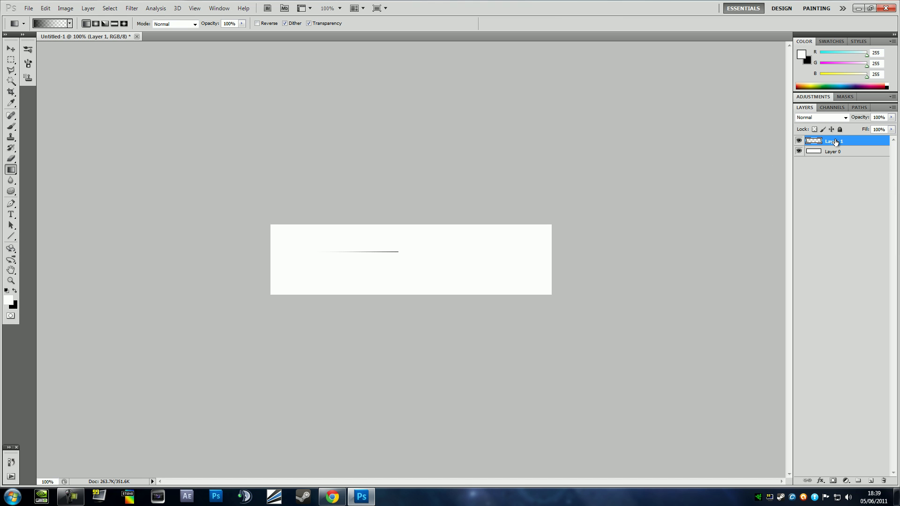
right_click(834, 142)
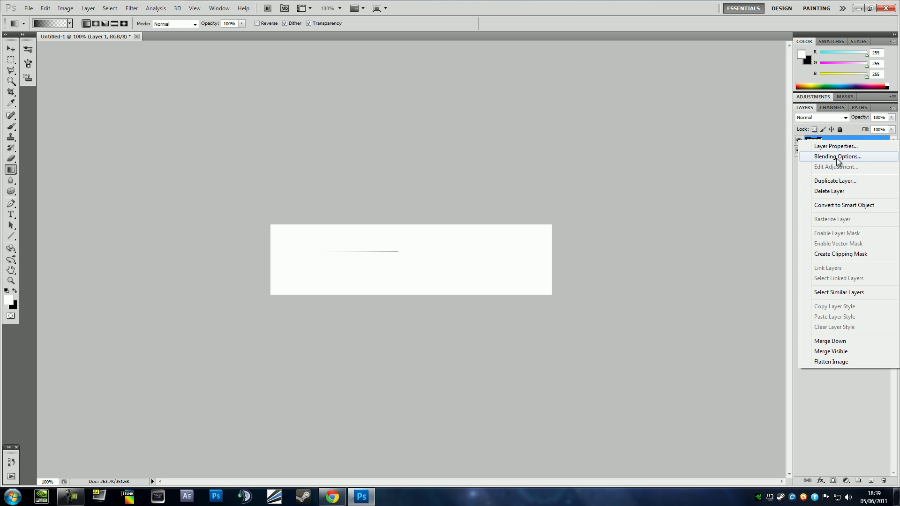
click(835, 181)
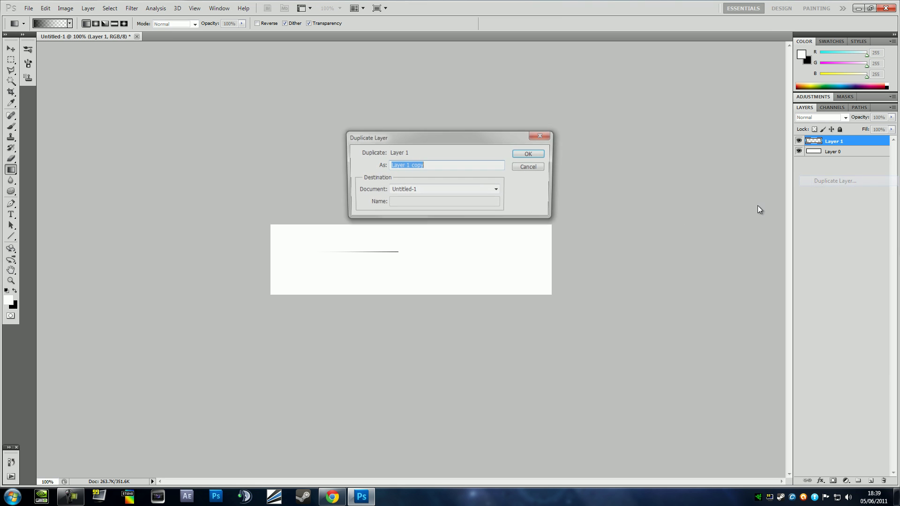
click(530, 154)
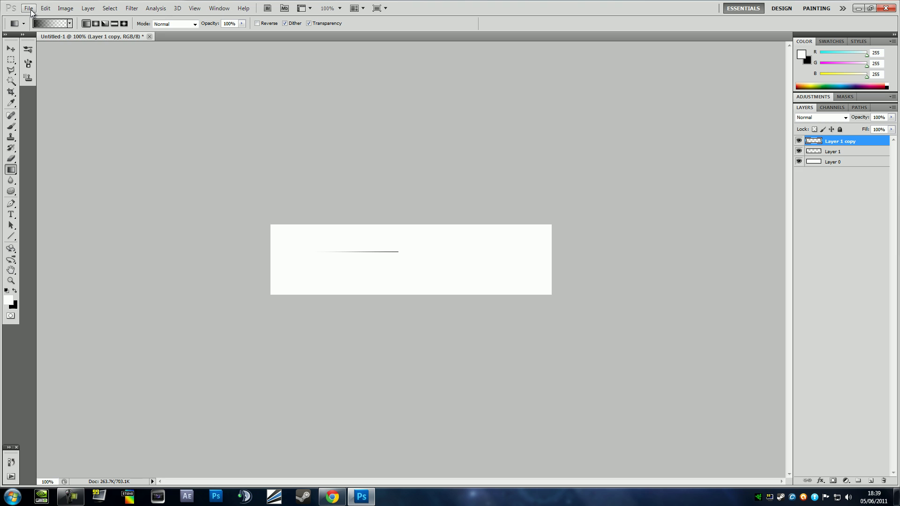
- Rotate Layer 1 copy 180° so it fades the opposite way
click(45, 8)
mouse_move(84, 191)
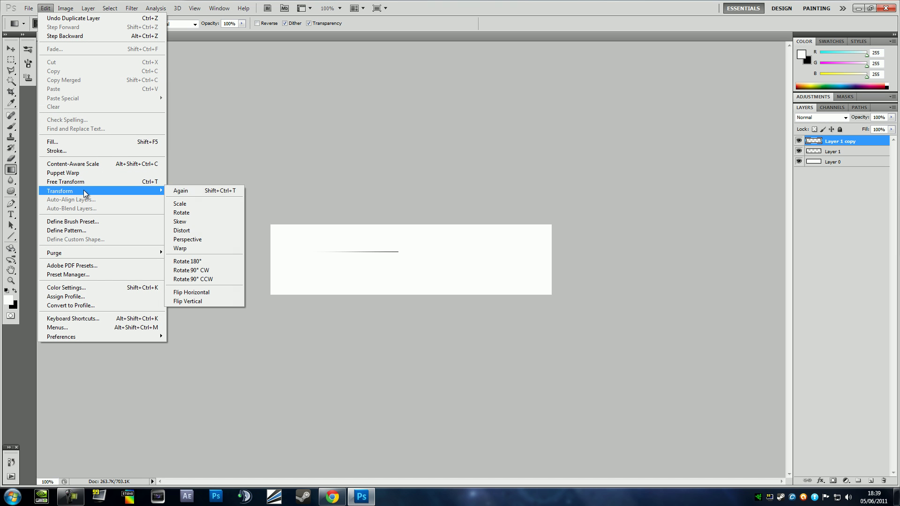
click(213, 260)
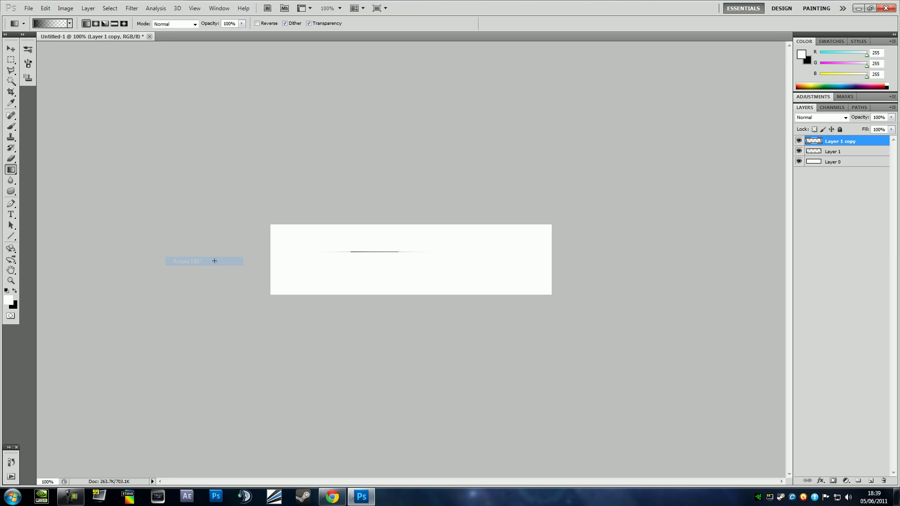
- Move Layer 1 copy right and one pixel down so the two halves form one line
click(10, 49)
drag(469, 255, 521, 253)
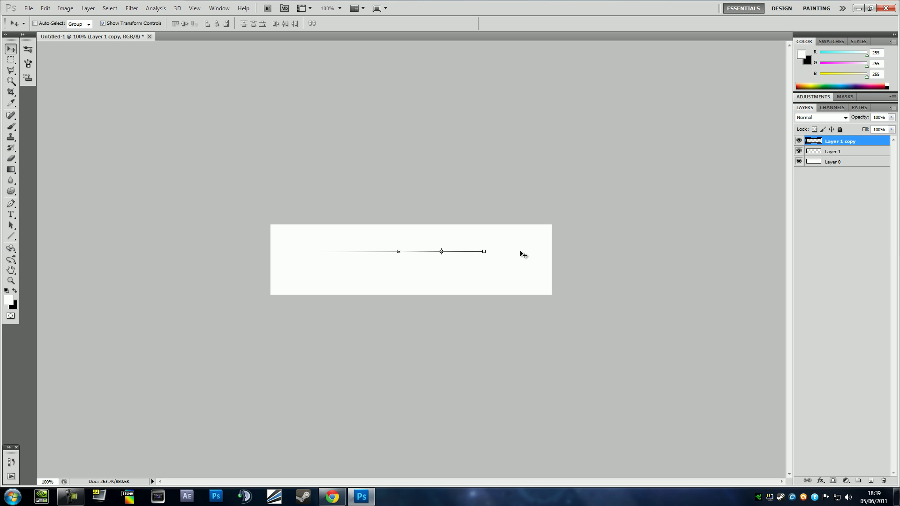
key(Down)
click(832, 155)
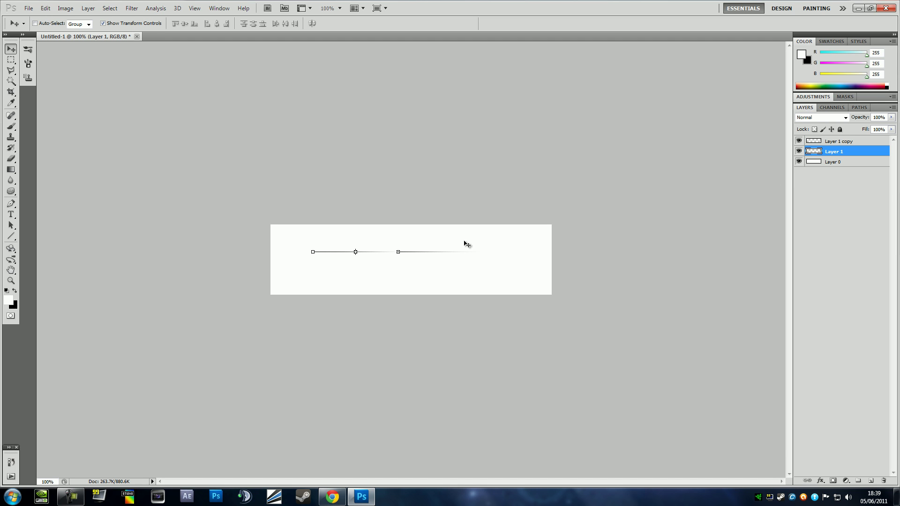
click(830, 162)
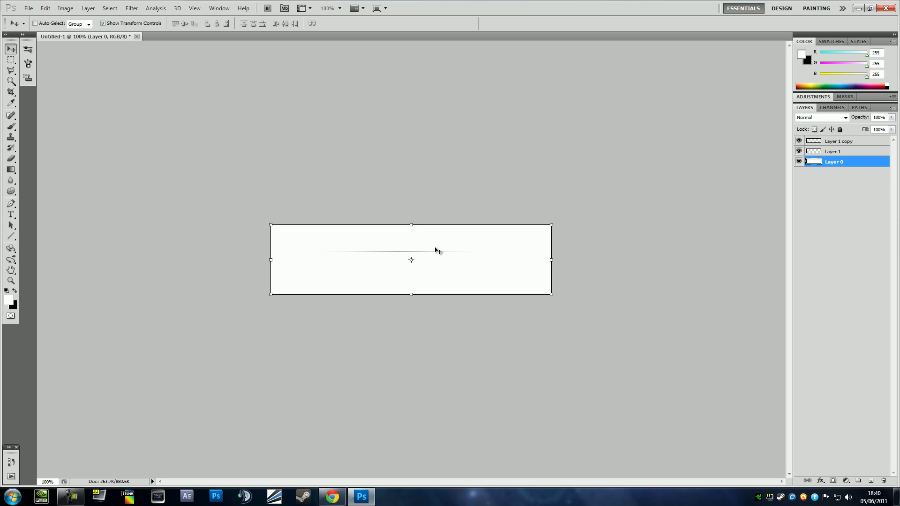
- Delete the white Layer 0 and Merge Visible to combine the line halves on transparency
click(10, 60)
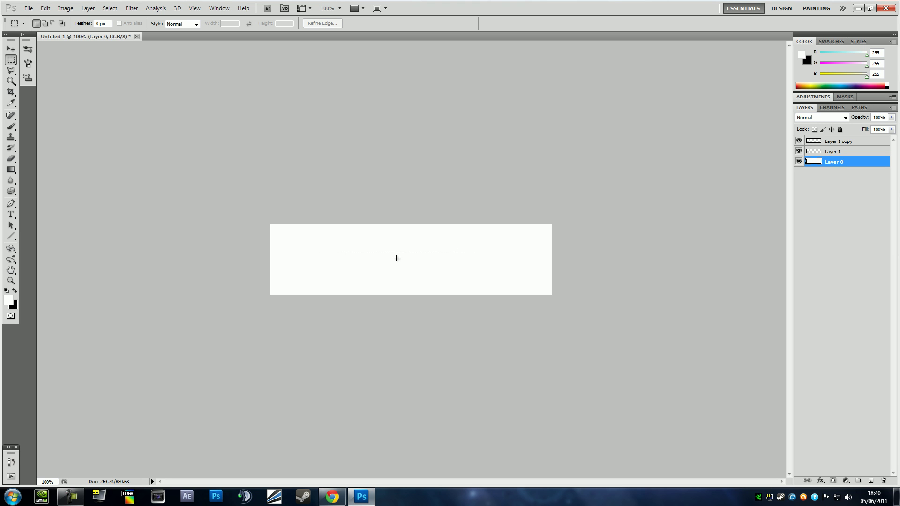
key(Delete)
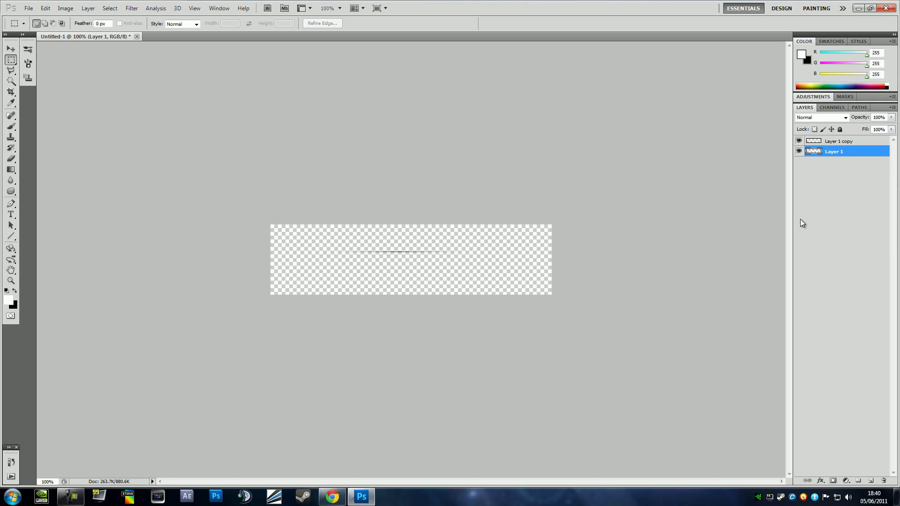
right_click(824, 140)
click(824, 352)
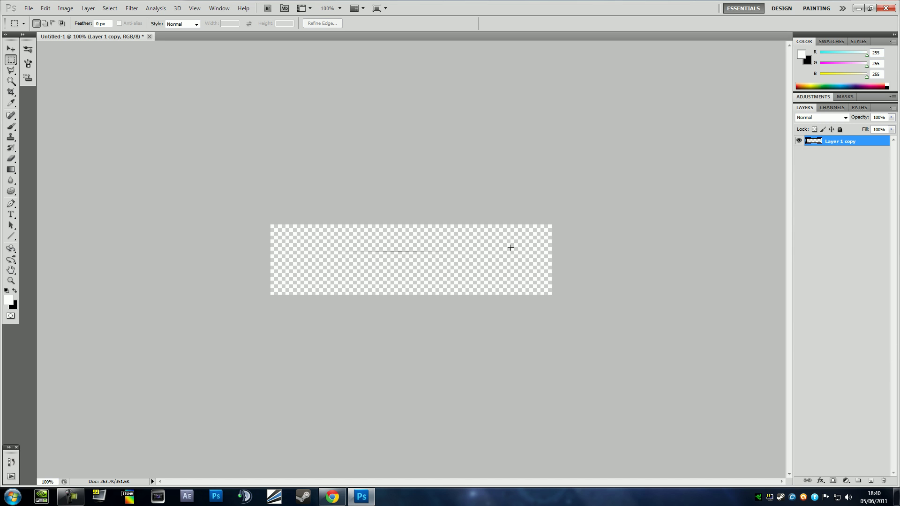